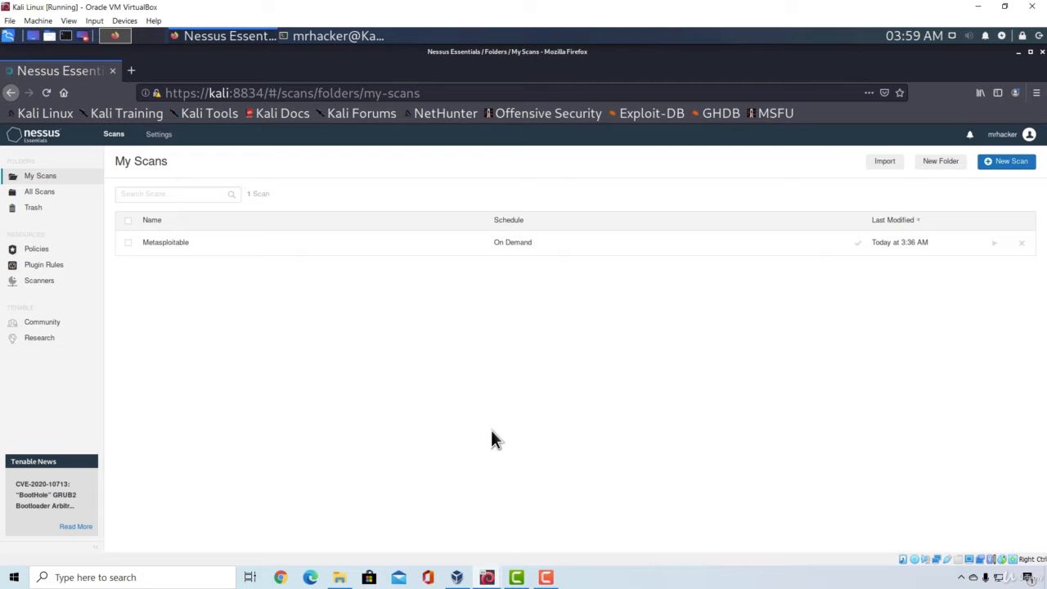
Step: Check the Windows 7 virtual machine's IP configuration and review the open ports in the Kali terminal's Nmap results
mouse_move(489, 576)
left_click(539, 534)
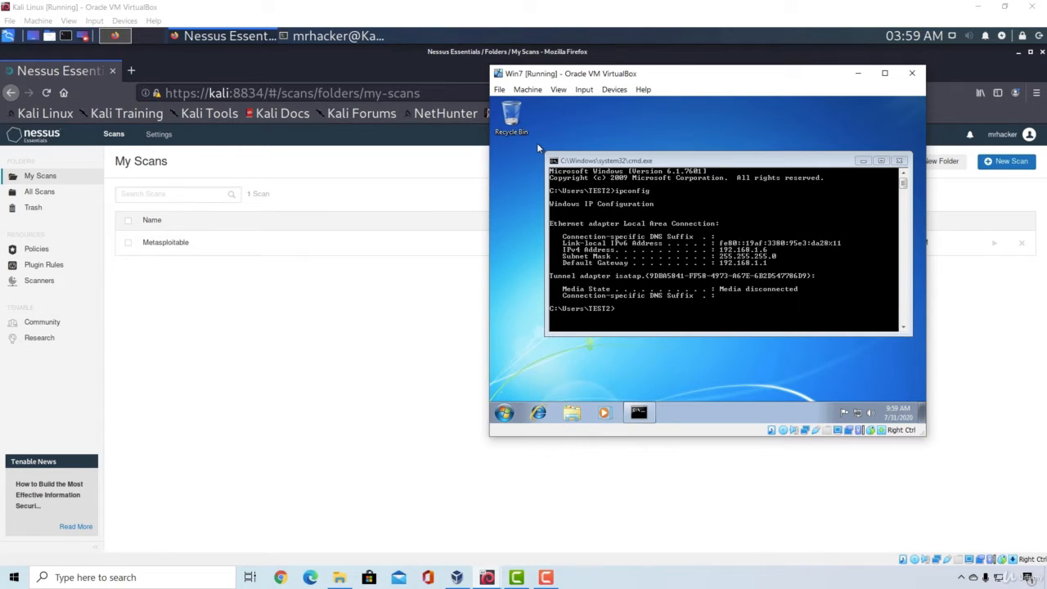
left_click(337, 37)
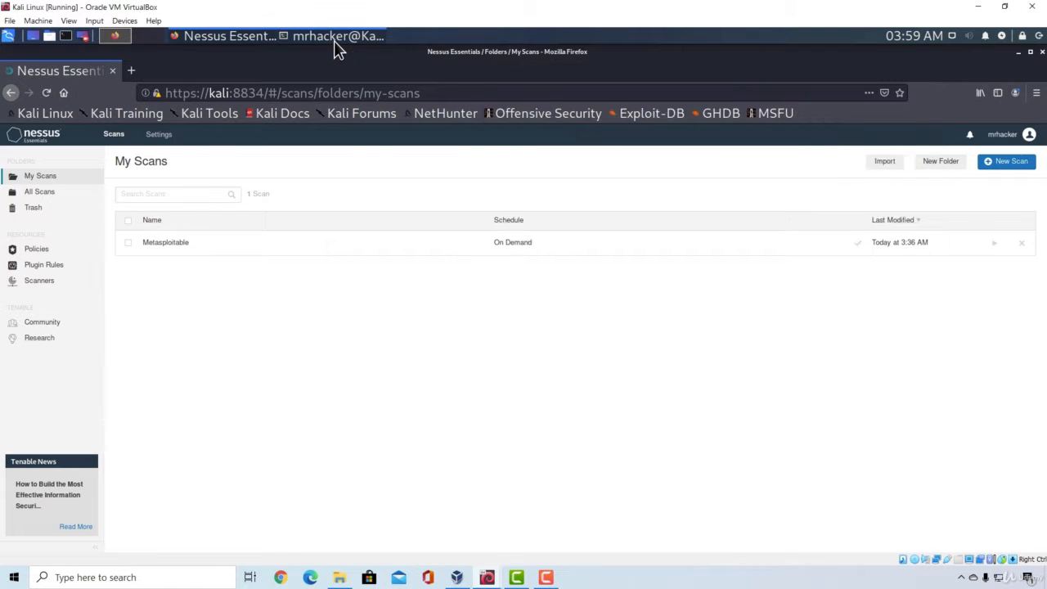
left_click_drag(202, 459, 3, 303)
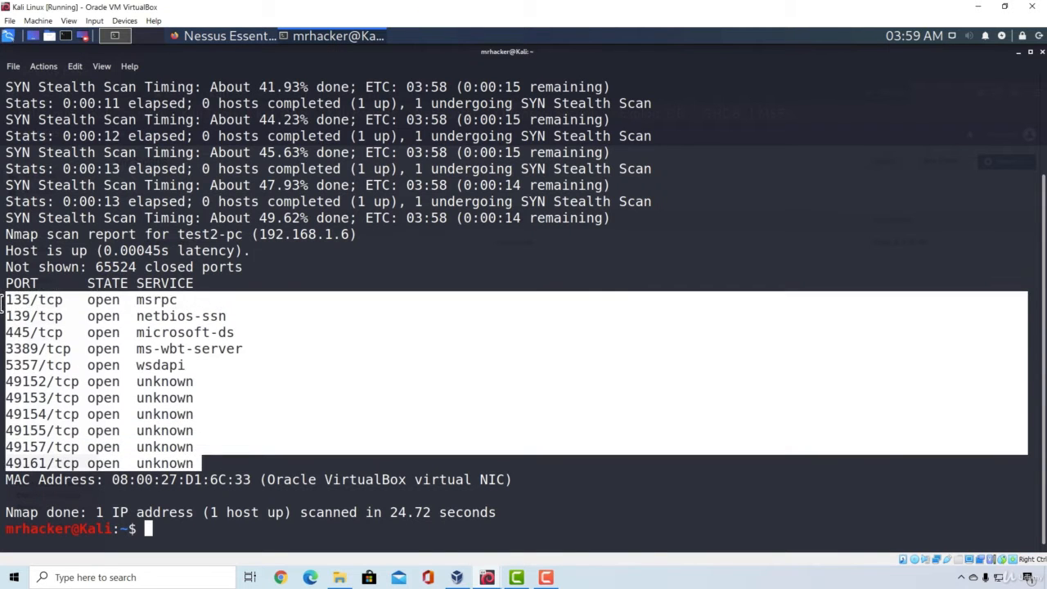
left_click(287, 398)
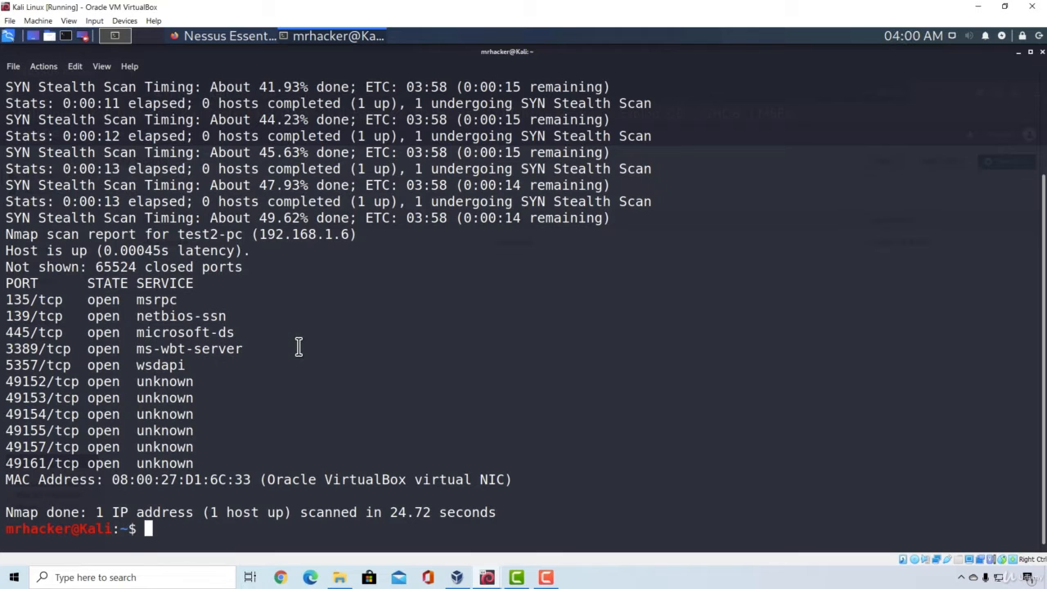
Step: Switch to Nessus in Firefox and create a new Basic Network Scan named Windows 7
left_click(214, 38)
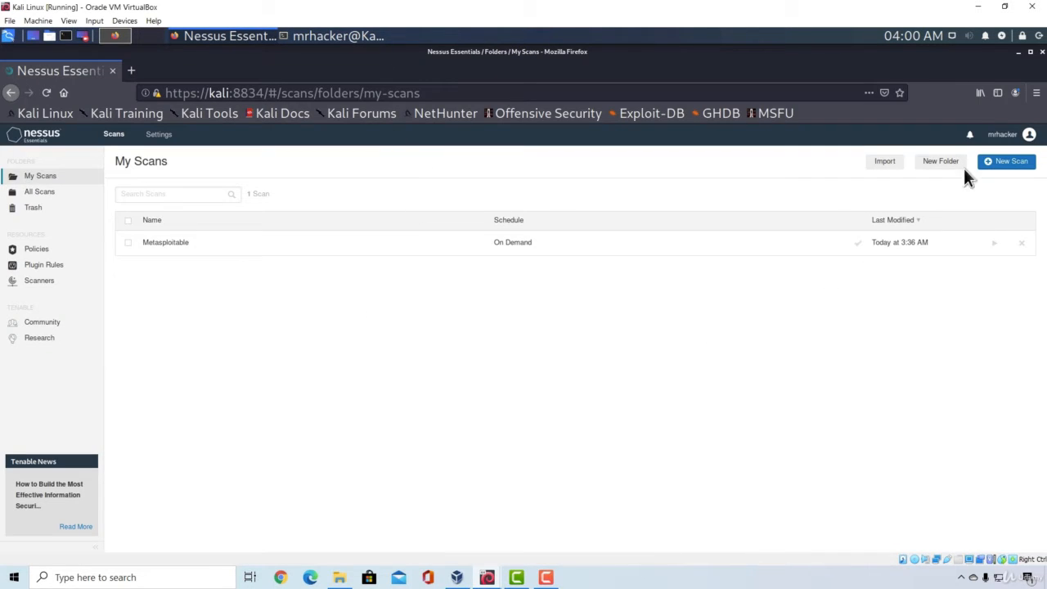
left_click(1016, 162)
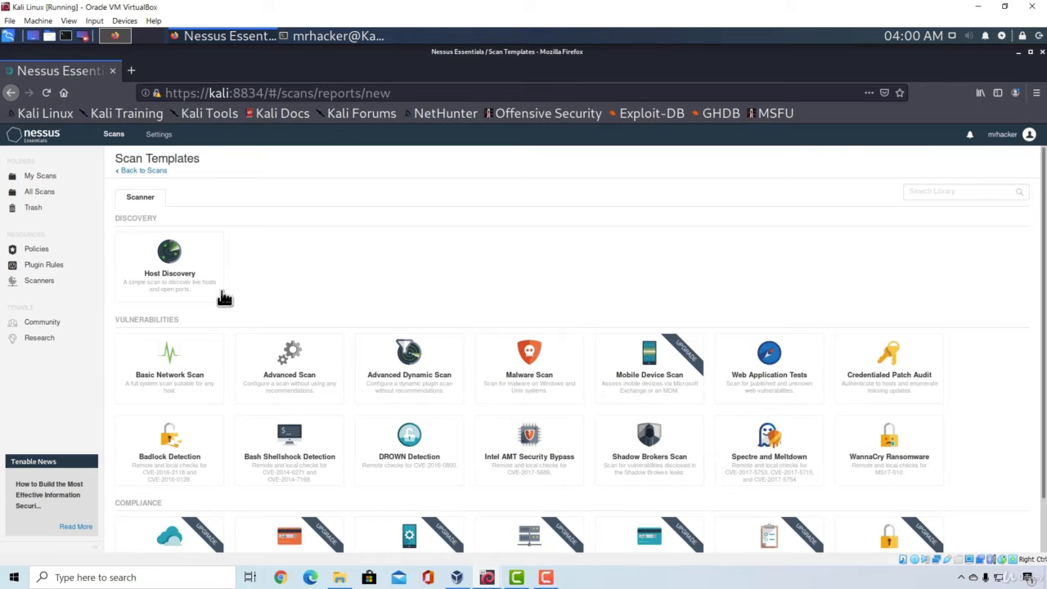
left_click(157, 366)
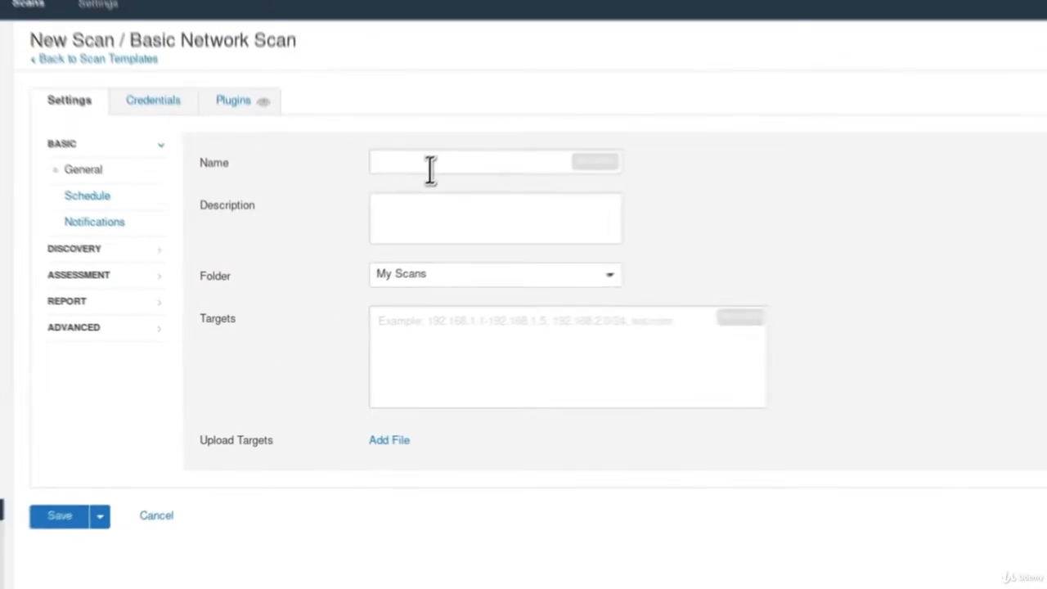
left_click(434, 167)
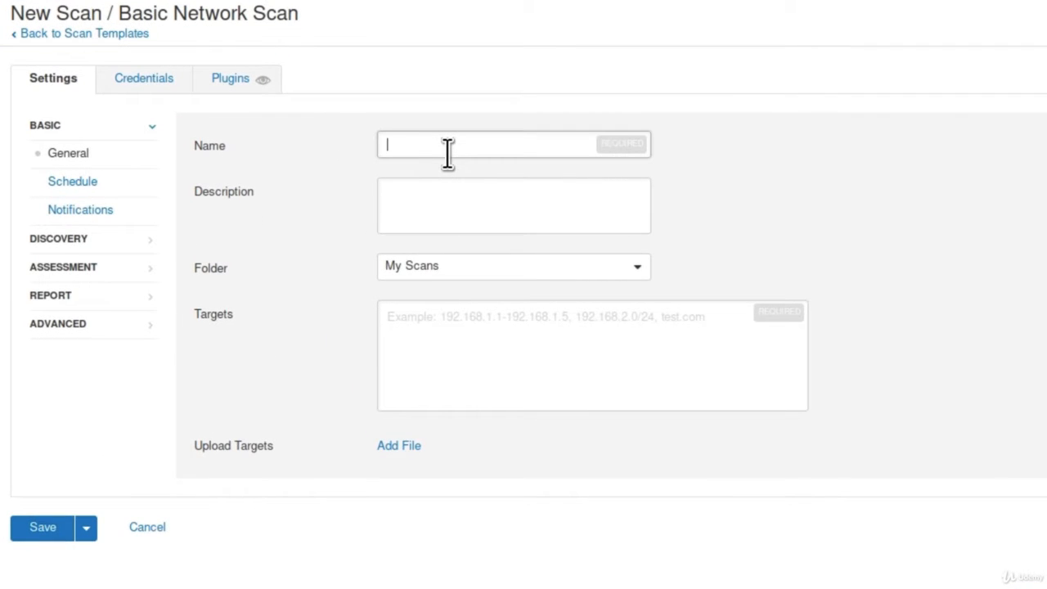
type("Windows 7")
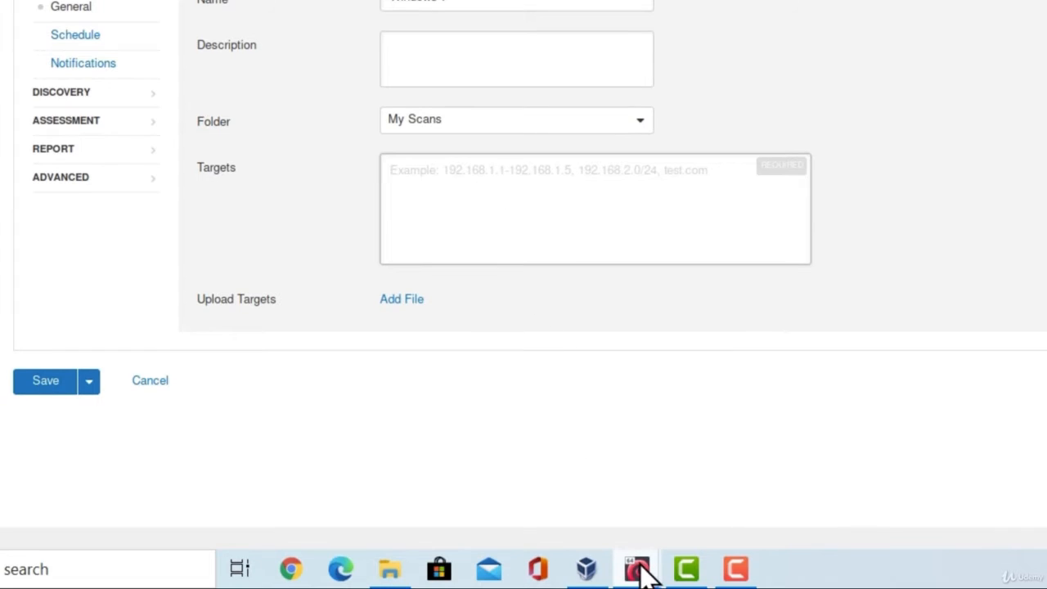
Step: Look up the Windows 7 machine's IPv4 address and set the scan target to 192.168.1.6
left_click(638, 570)
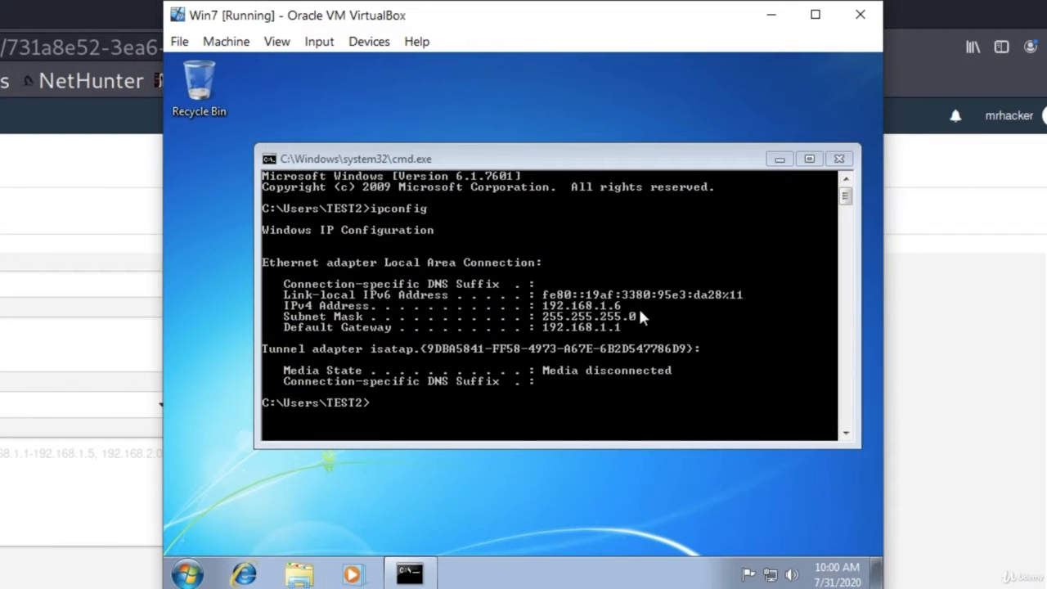
left_click(4, 496)
type("192.1")
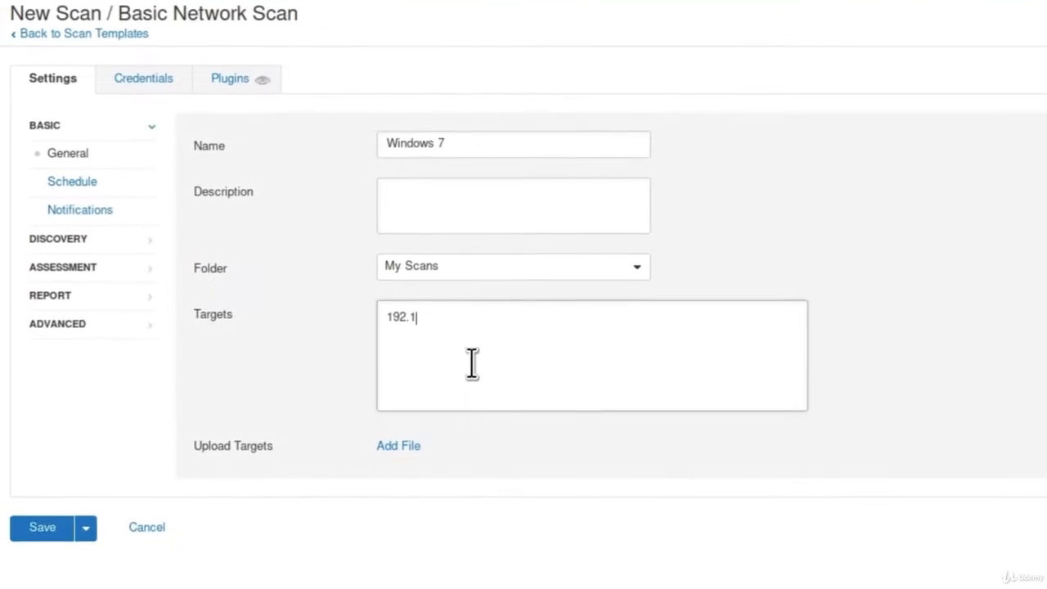
type("68.1.")
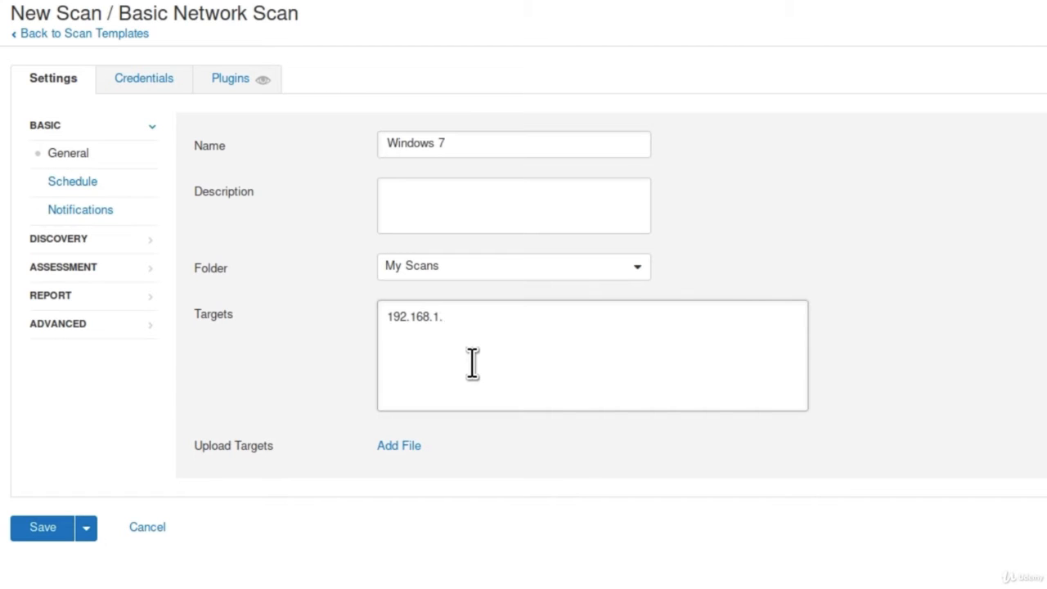
type("6")
Step: Set the discovery scan type to Port scan (all ports) and the assessment scan type to Scan for known web vulnerabilities
left_click(55, 239)
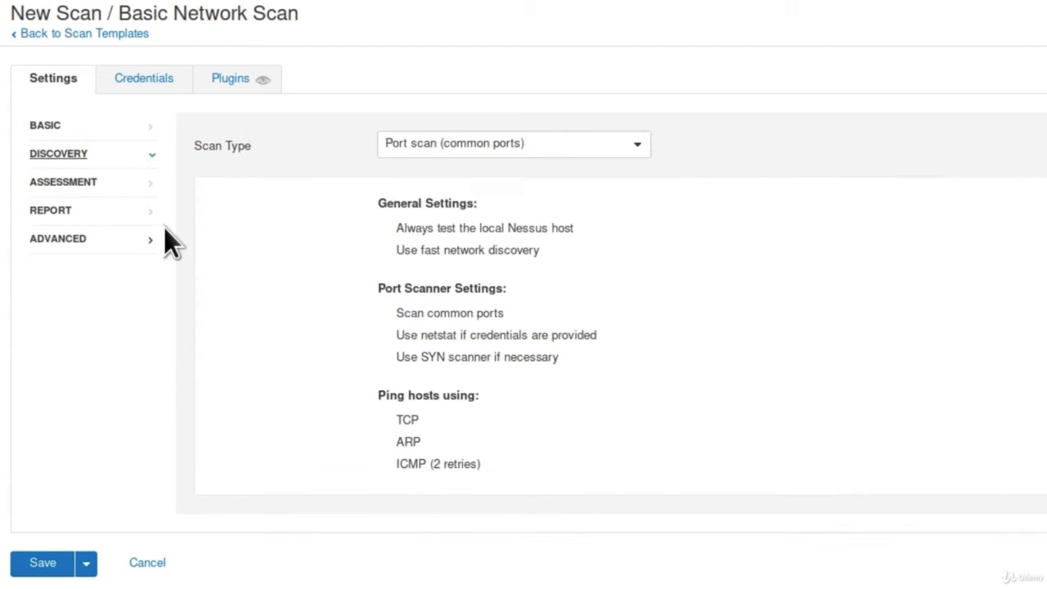
left_click(477, 145)
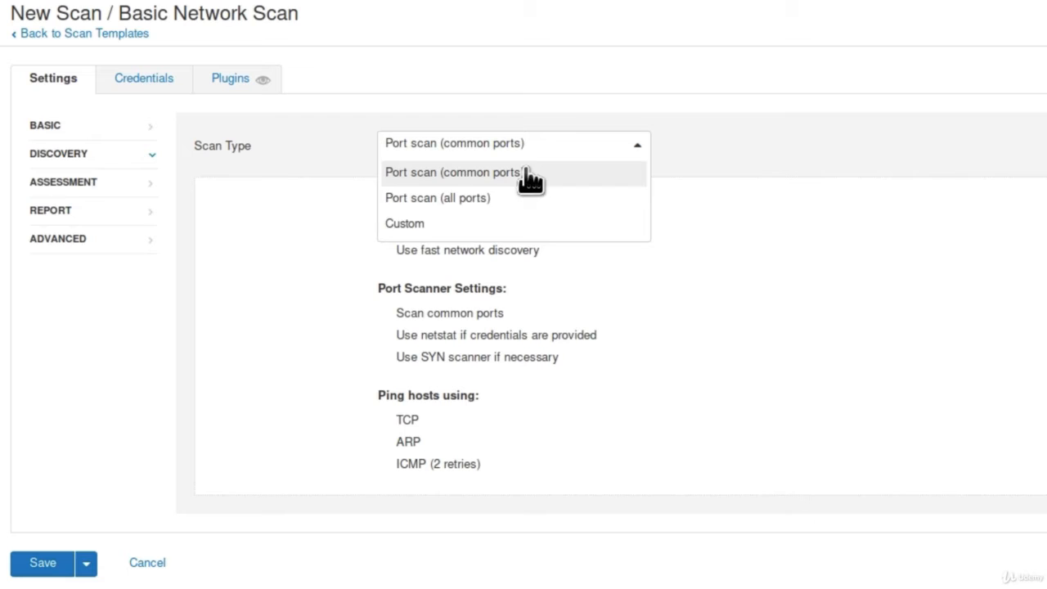
left_click(386, 198)
left_click(143, 185)
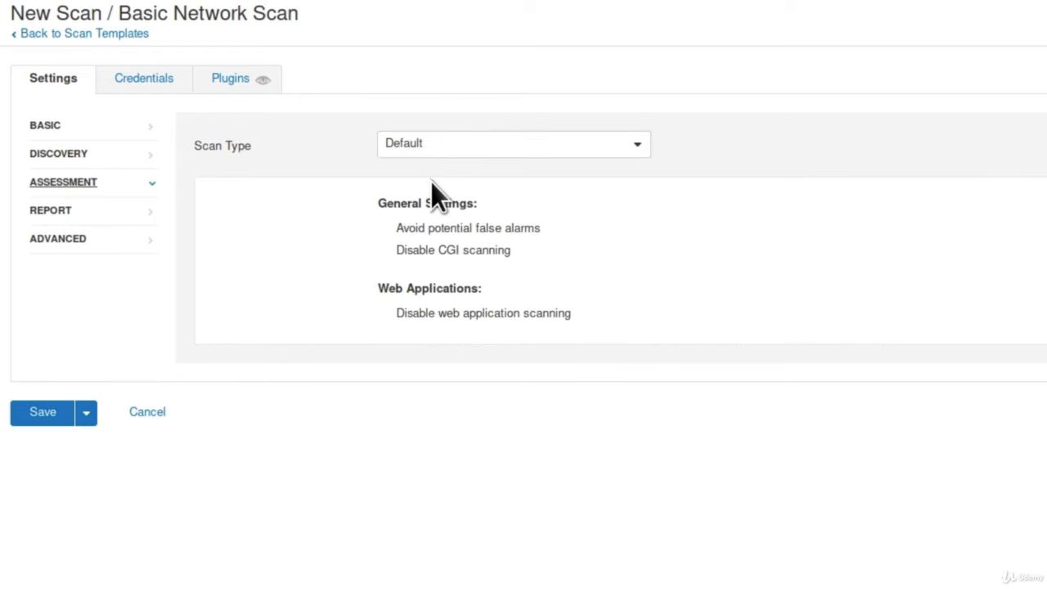
left_click(442, 145)
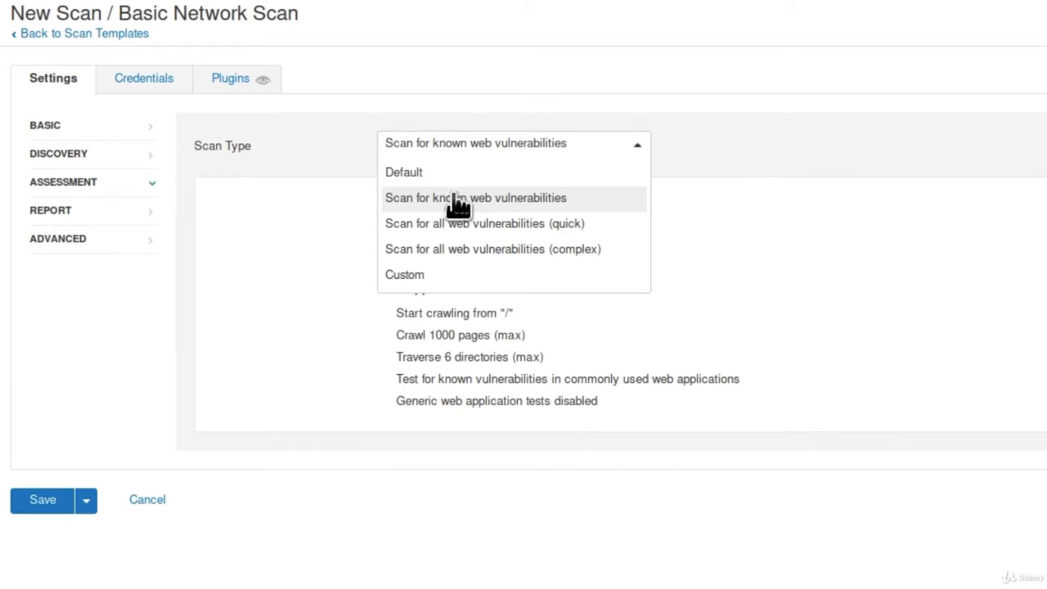
left_click(533, 209)
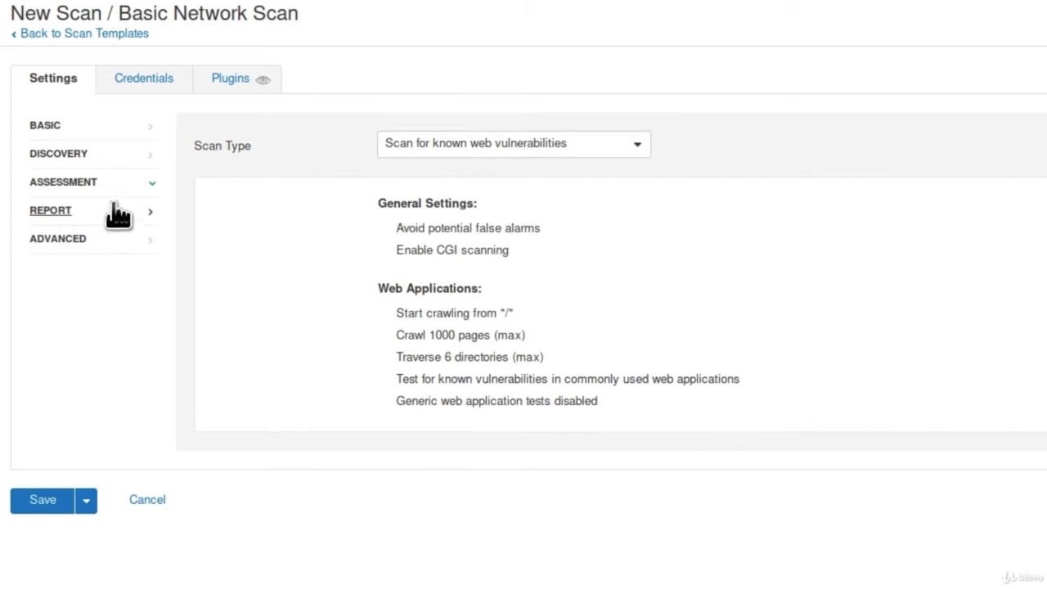
Step: Review the report and advanced settings, then save and launch the Windows 7 scan
left_click(107, 211)
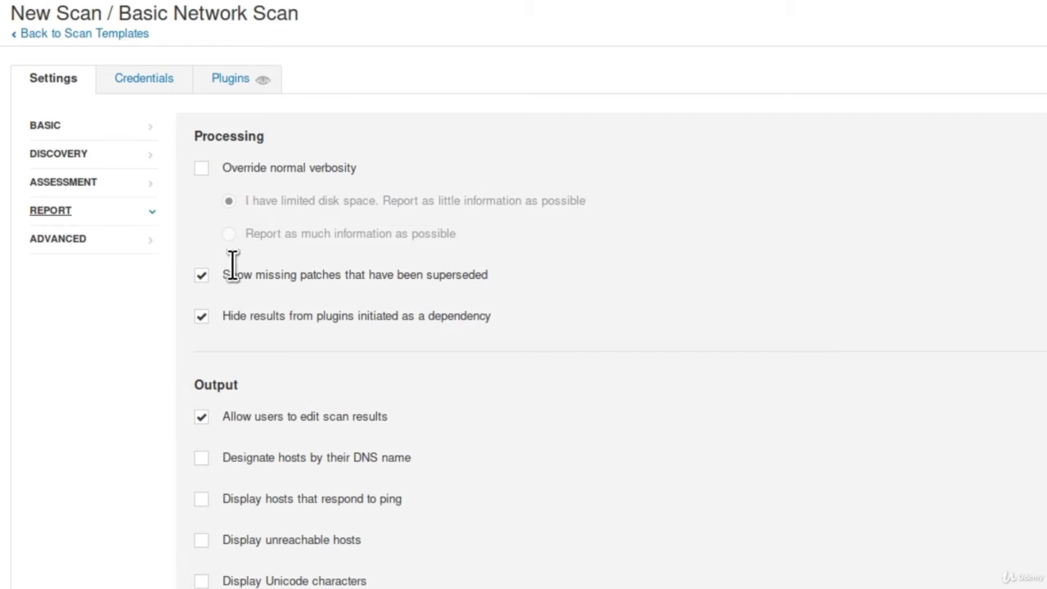
left_click(54, 241)
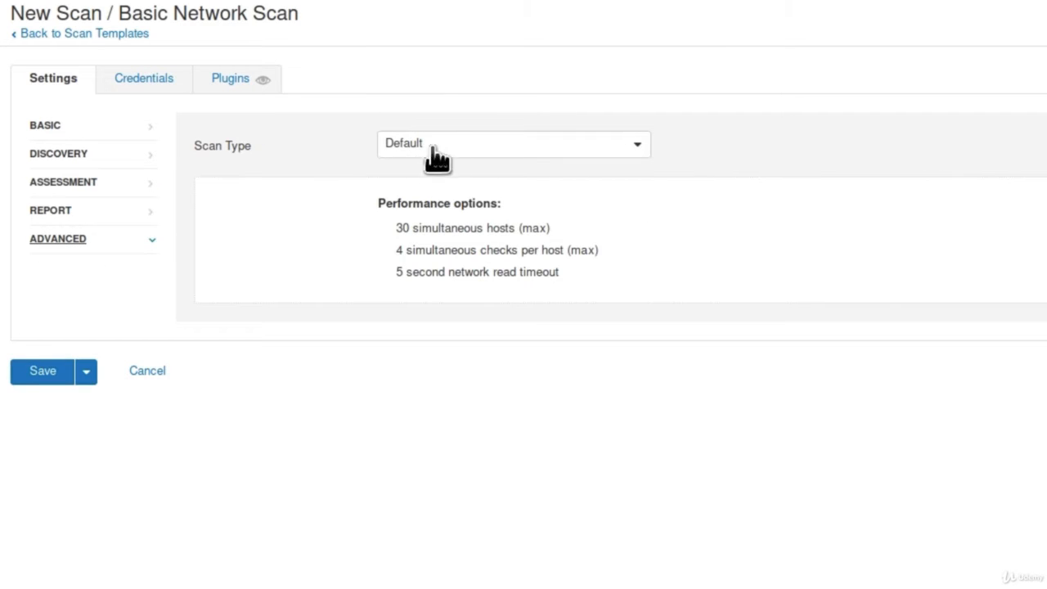
left_click(37, 378)
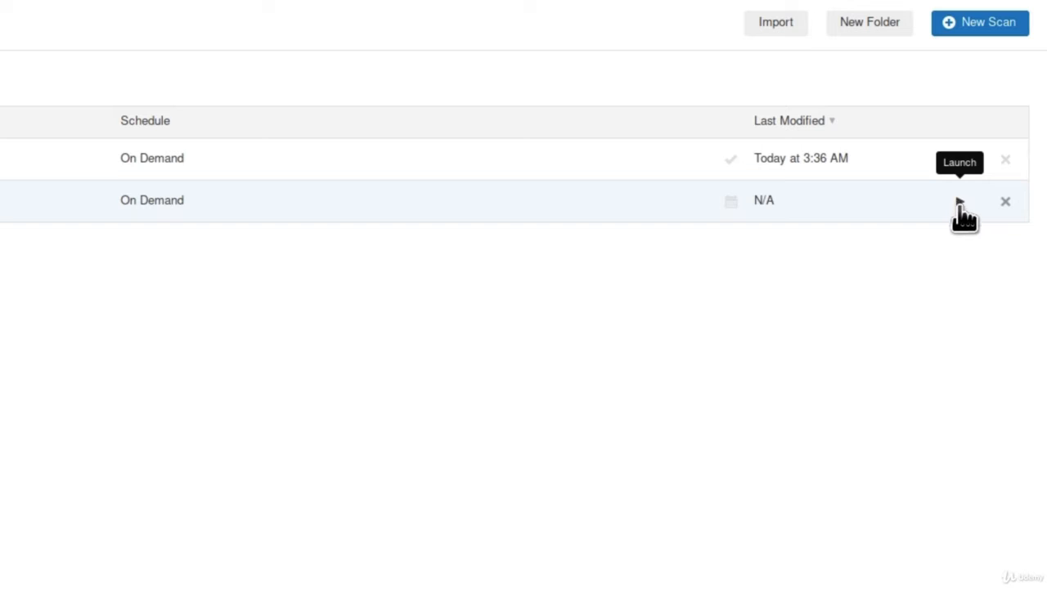
left_click(960, 200)
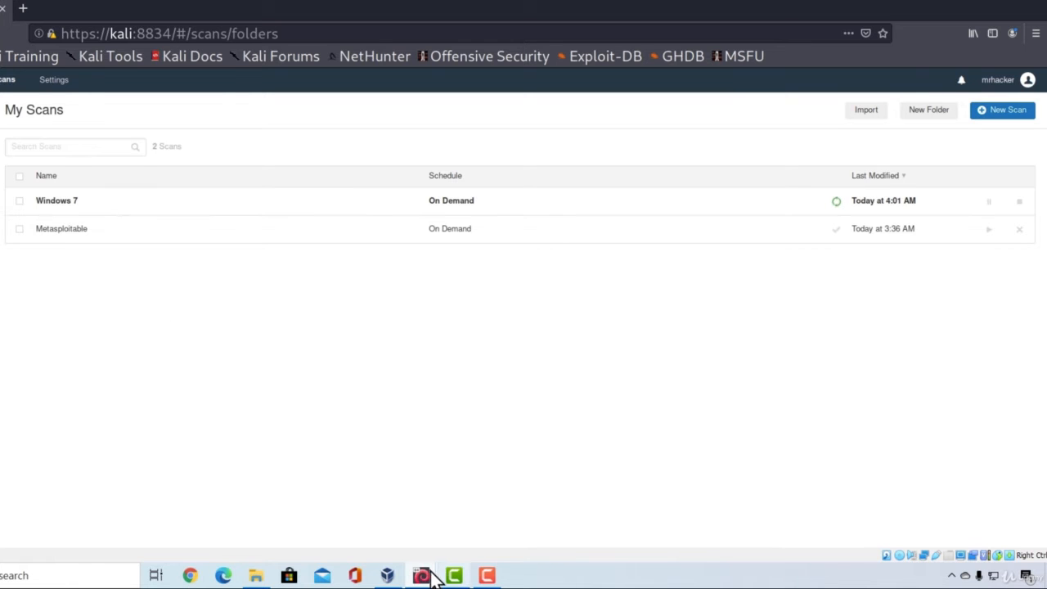
Step: Check the Windows 7 virtual machine while the scan runs, then return to Nessus and open the Windows 7 scan
mouse_move(421, 575)
left_click(491, 515)
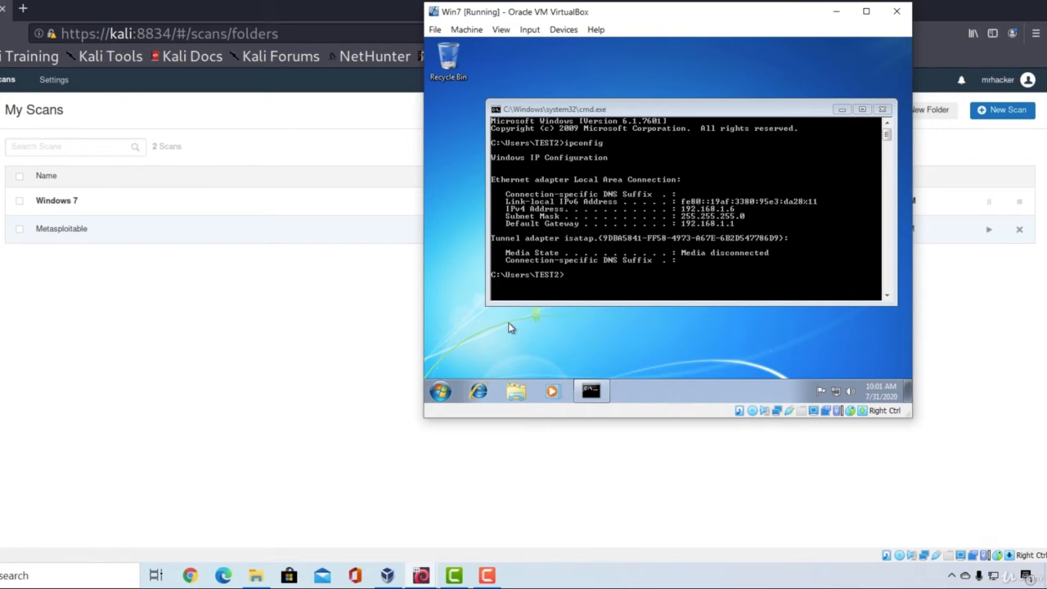
left_click(201, 358)
left_click(266, 202)
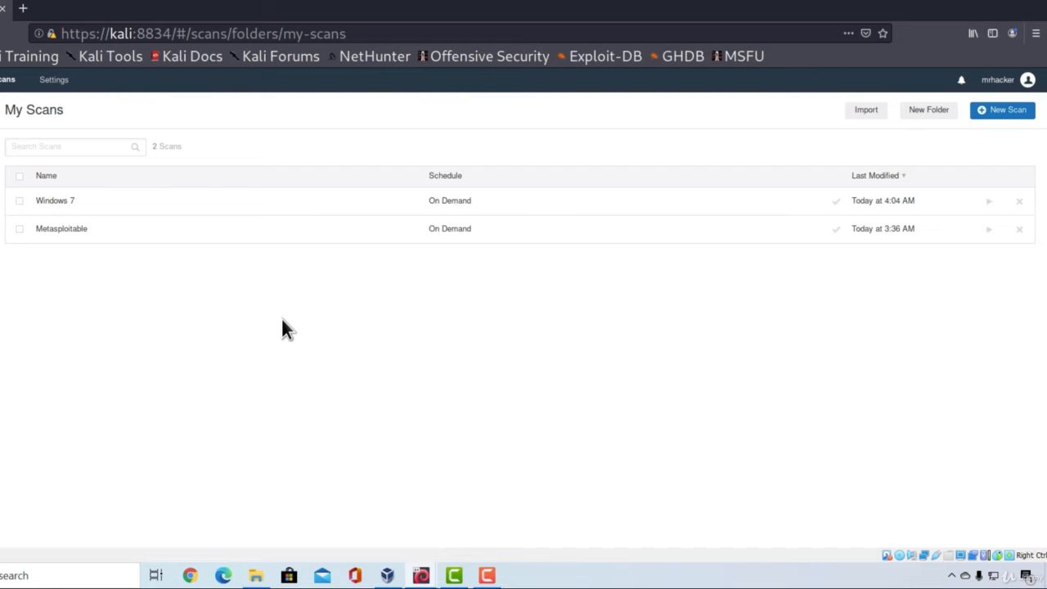
Step: Open the Windows 7 scan results for host 192.168.1.6 and list the Microsoft Windows (Multiple Issues) group in the Windows family
left_click(188, 202)
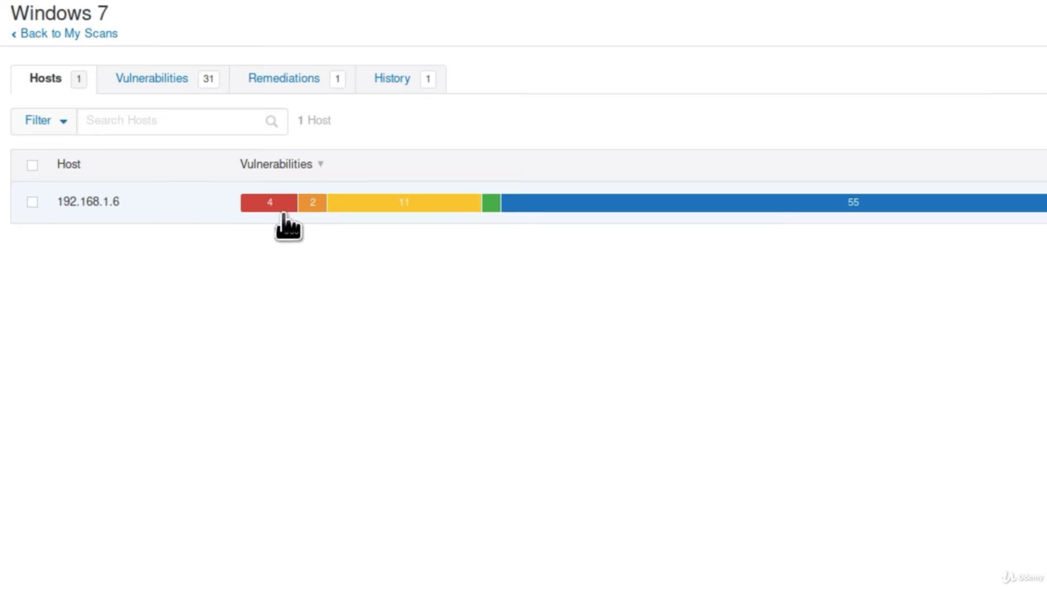
mouse_move(311, 212)
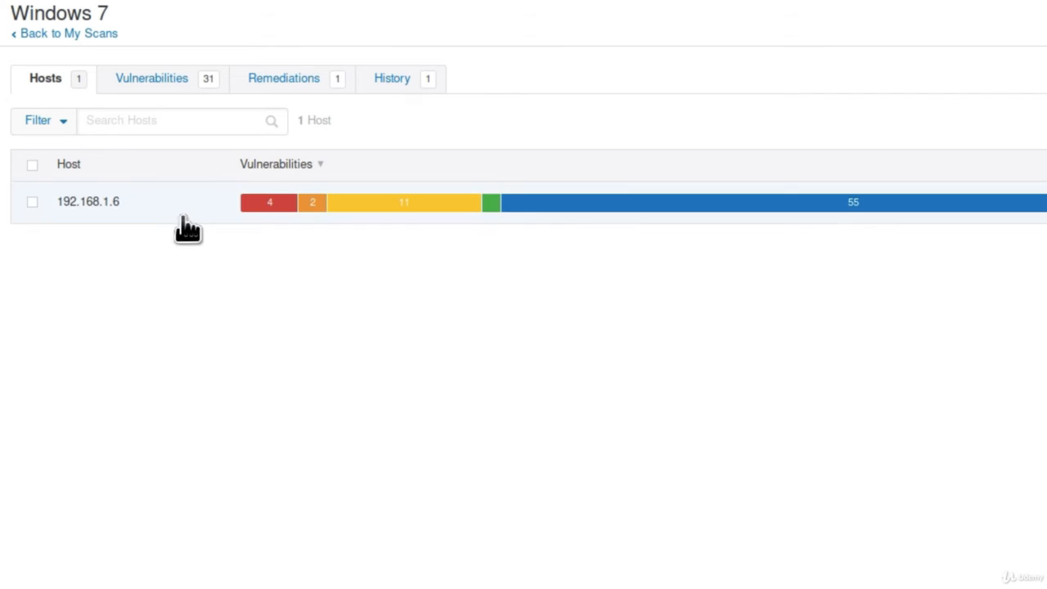
left_click(264, 203)
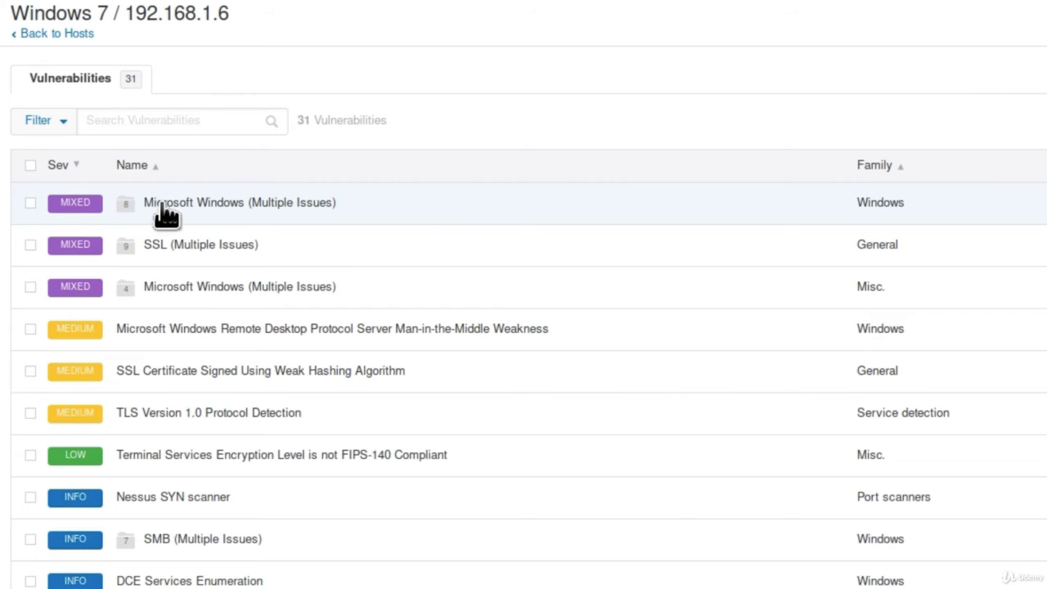
left_click(250, 211)
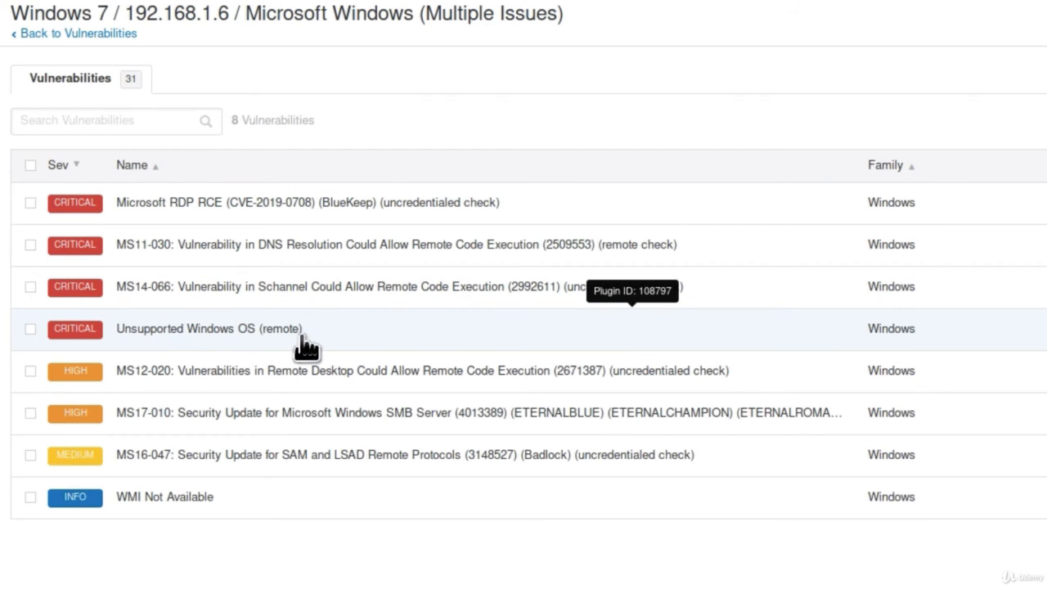
Step: Read the details of the Unsupported Windows OS (remote) finding and open the MS14-066 Schannel vulnerability
left_click(272, 345)
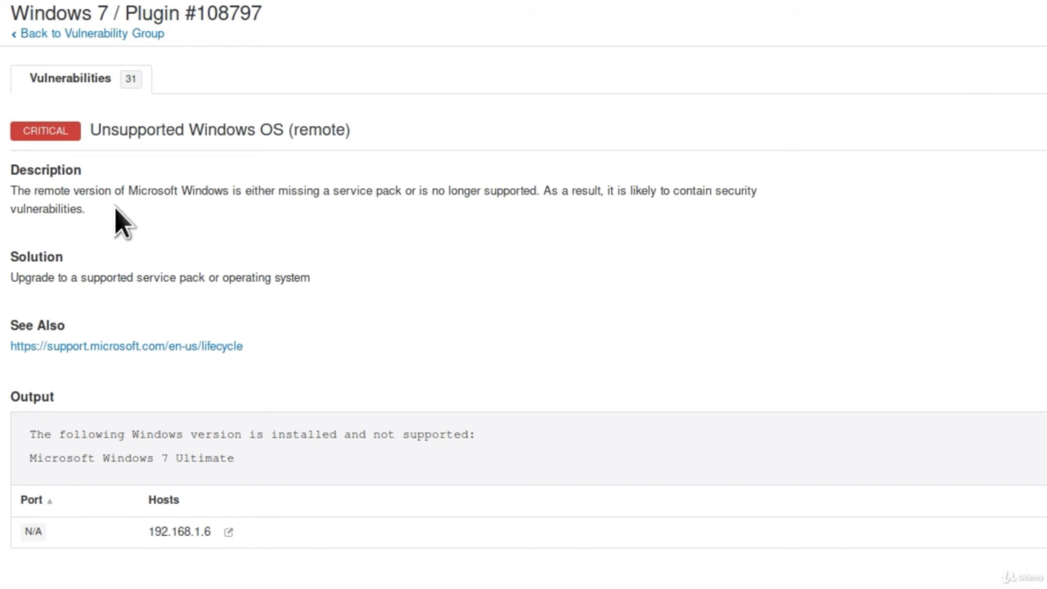
left_click(93, 34)
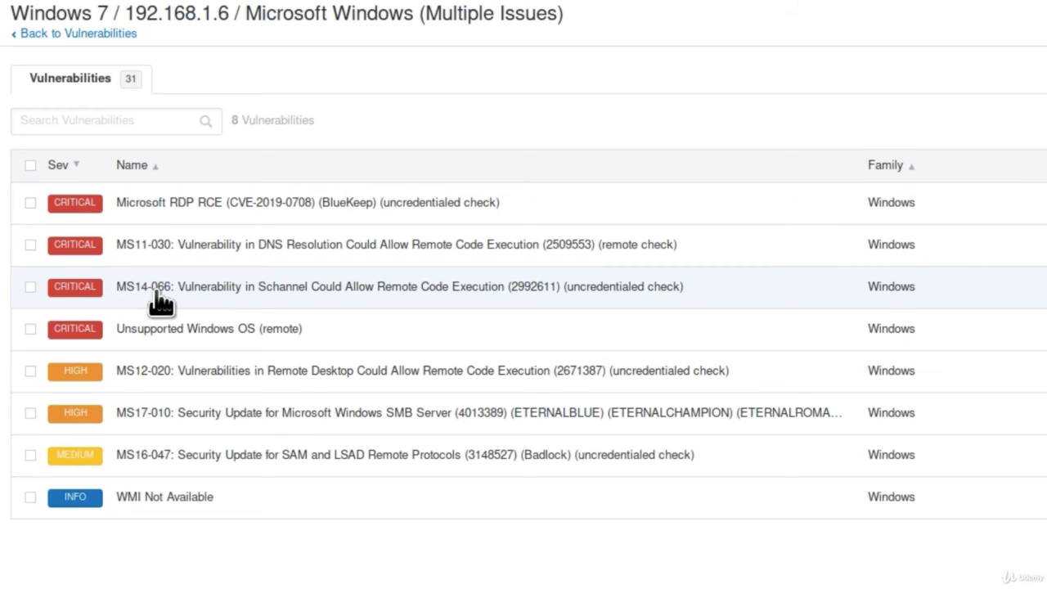
left_click(178, 296)
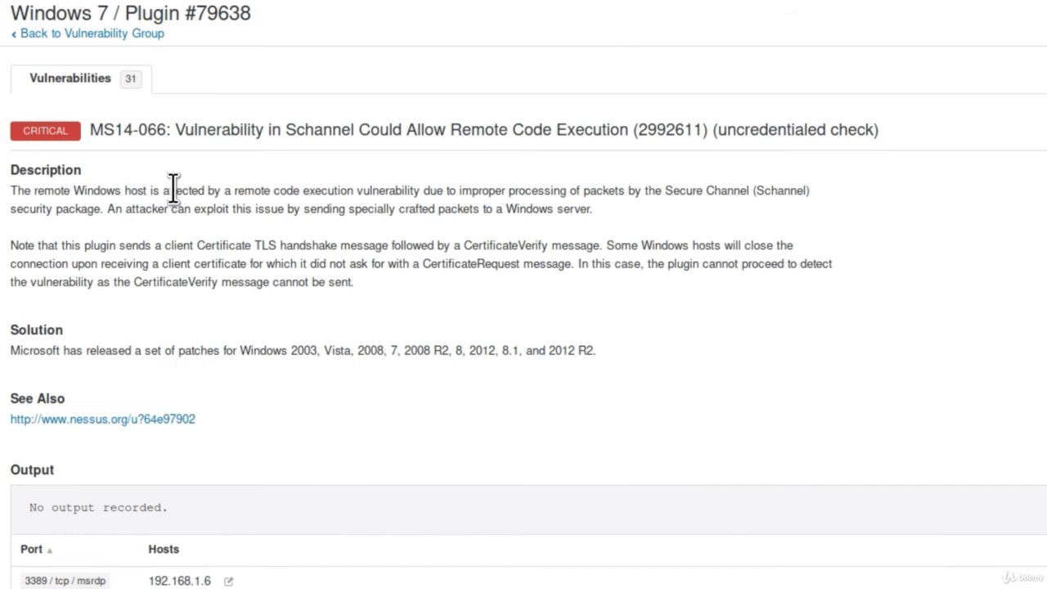
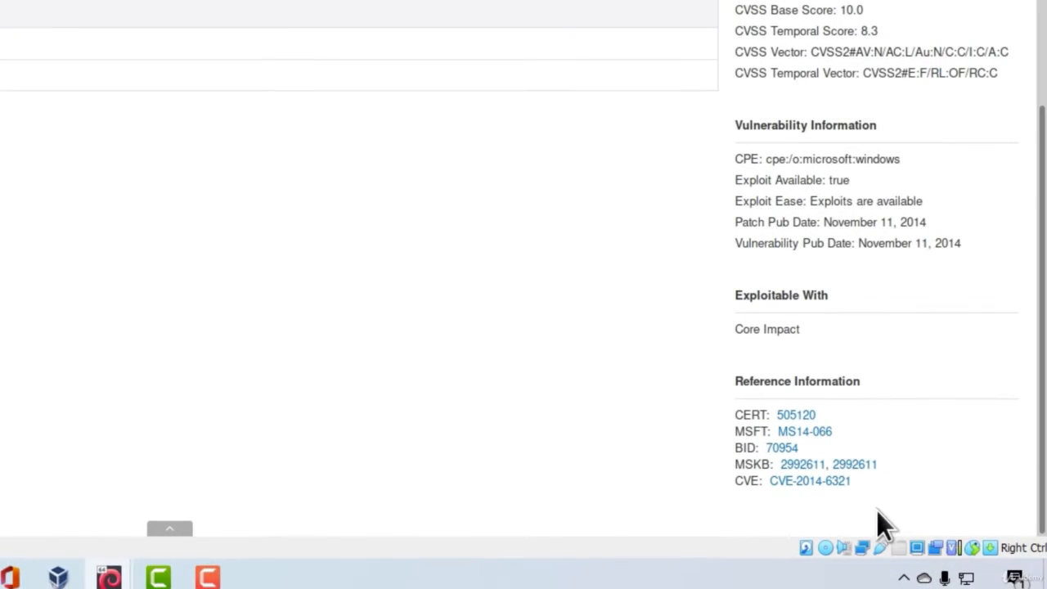
Step: Review the reference information and description of the MS14-066 Schannel vulnerability, and return to the Microsoft Windows vulnerability group
left_click_drag(879, 500, 734, 416)
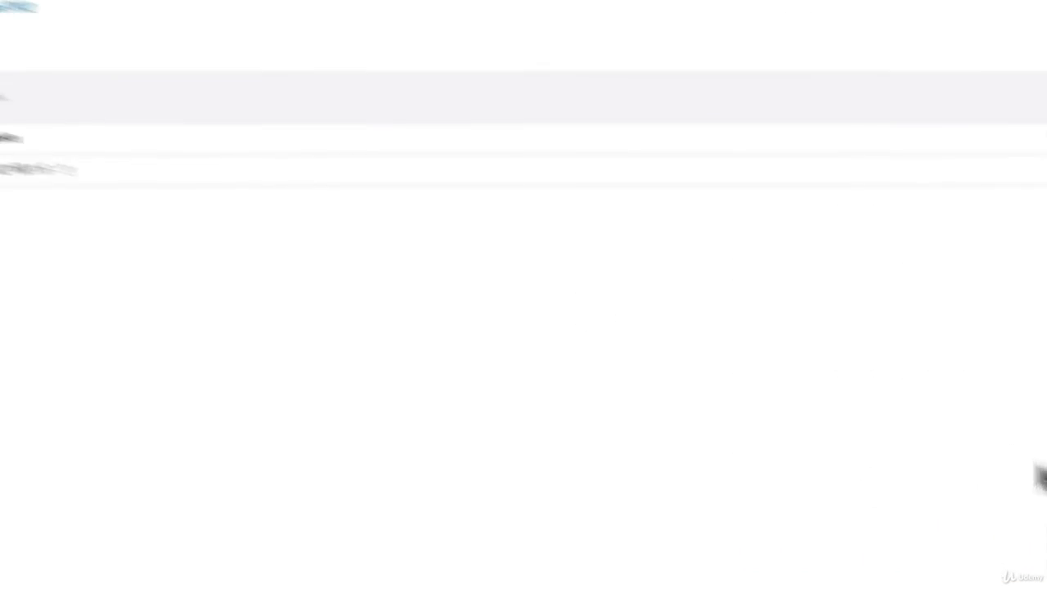
scroll(524, 295, "up", 5)
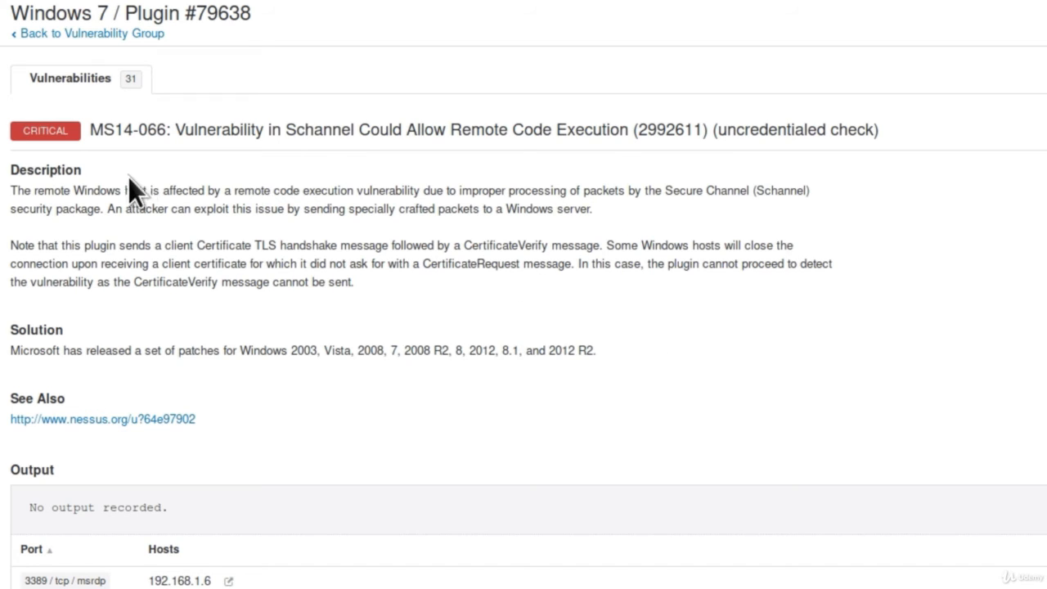
left_click(54, 35)
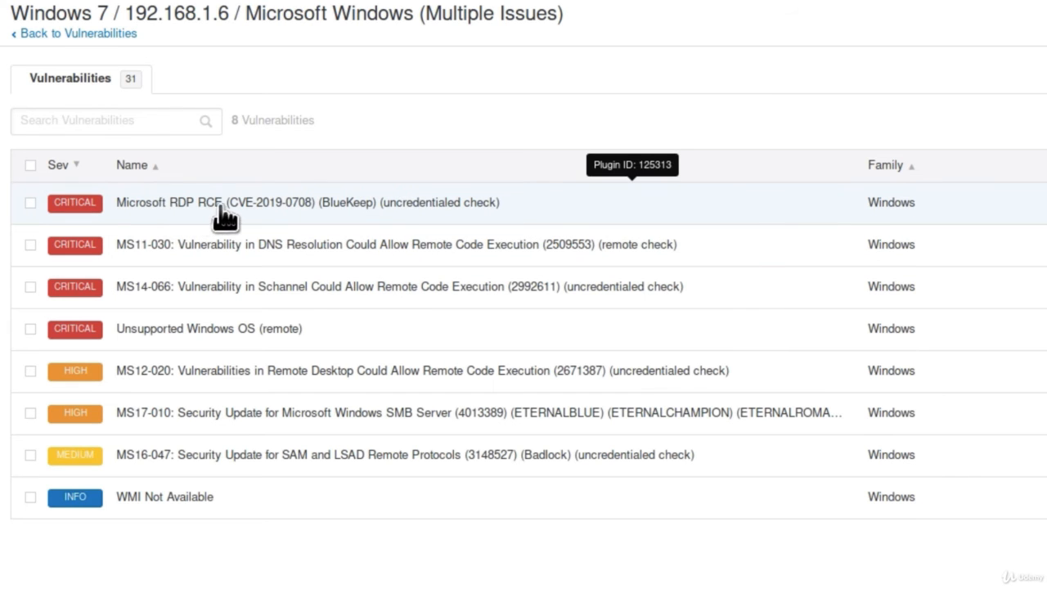
Step: Read the Microsoft RDP RCE (CVE-2019-0708) (BlueKeep) finding's details and return to the vulnerability group
left_click(270, 206)
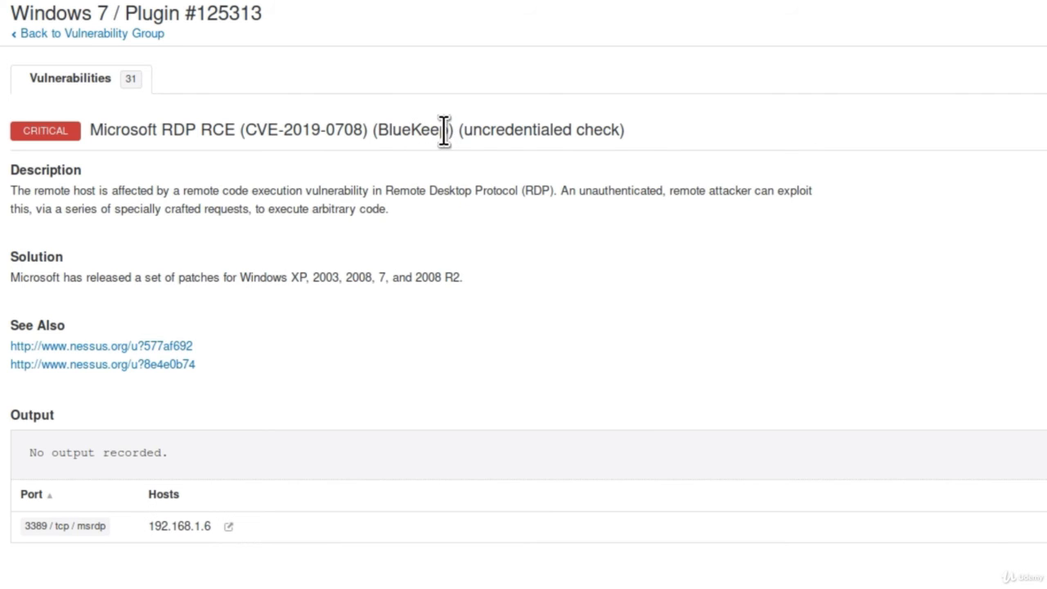
left_click_drag(449, 131, 382, 135)
left_click(426, 197)
left_click(78, 34)
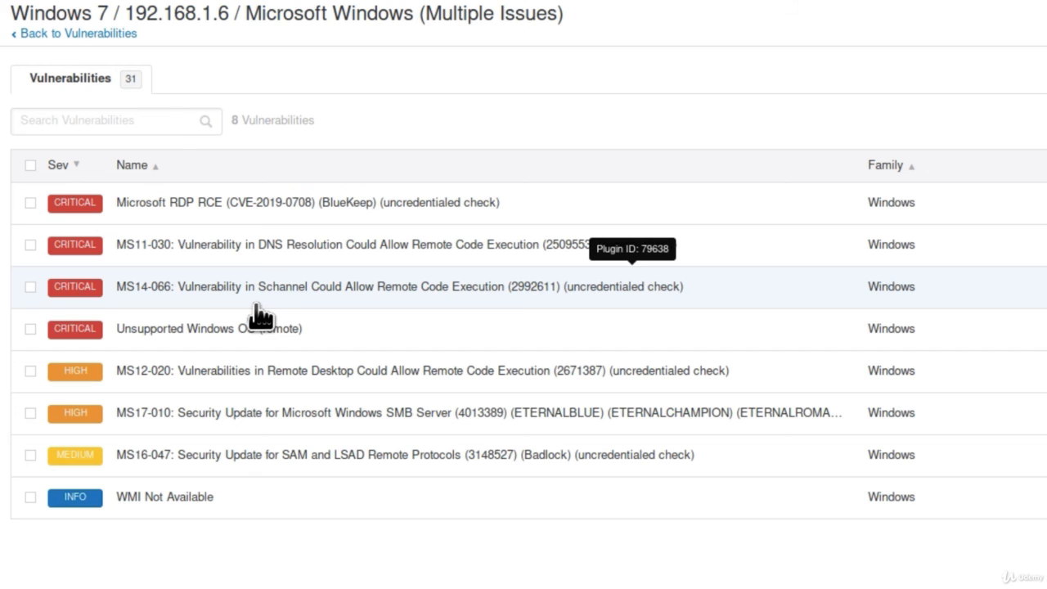